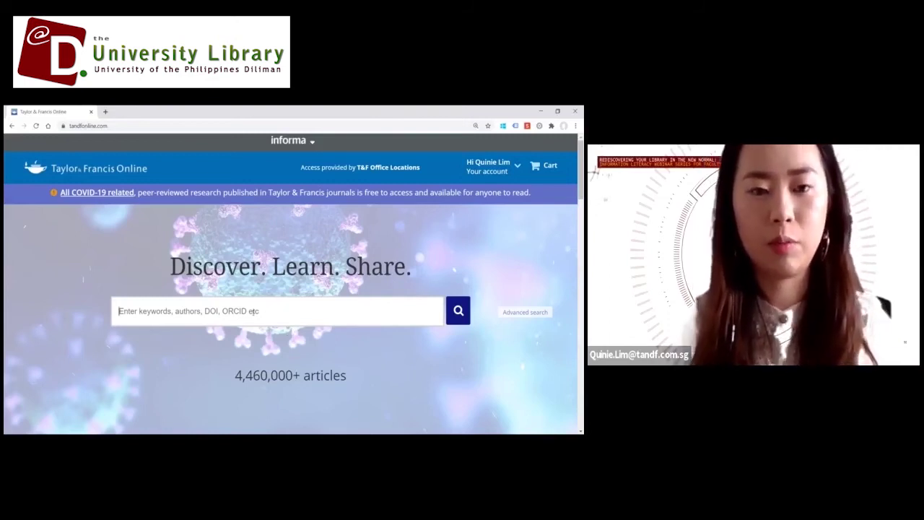
Search Taylor & Francis Online for "national response to covid 19".
type("na")
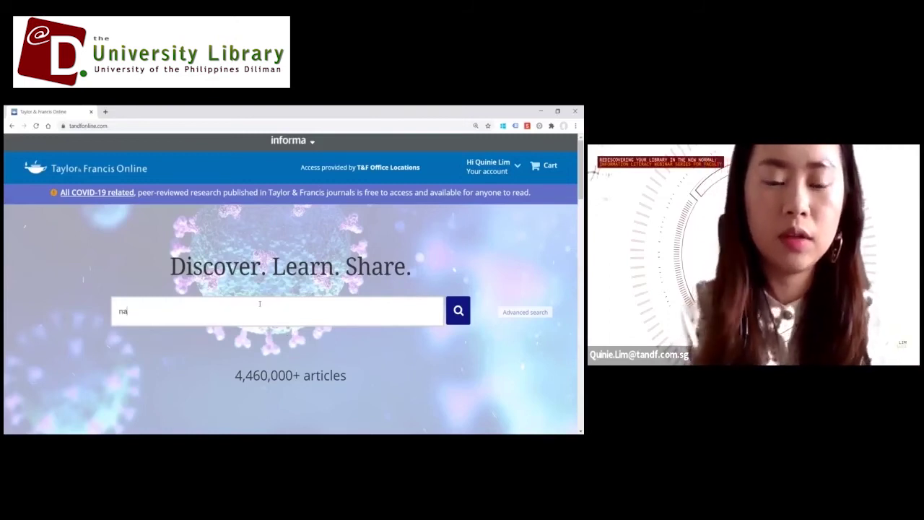
type("tion a")
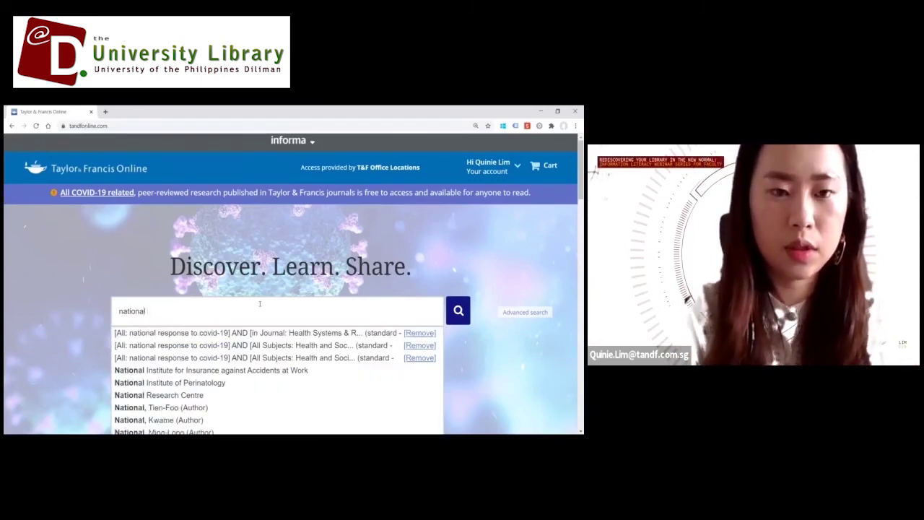
type(" response to covid 1")
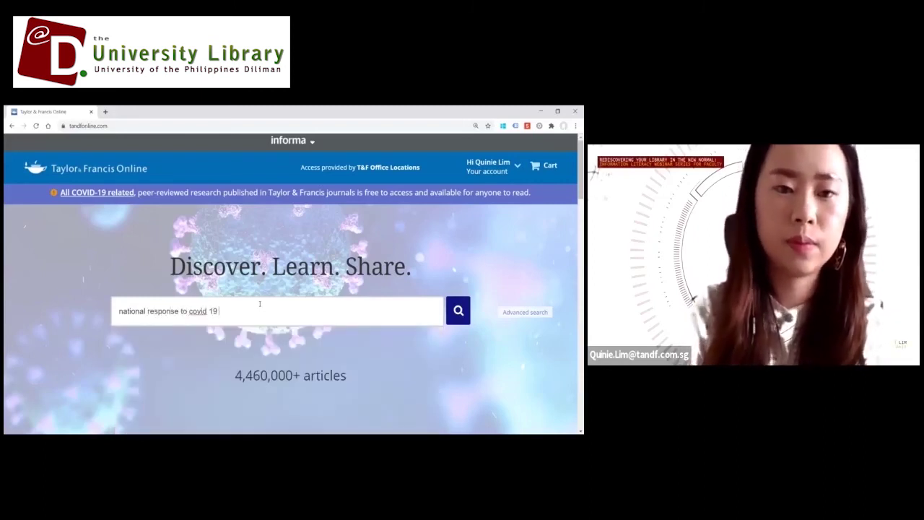
type("9")
key("Return")
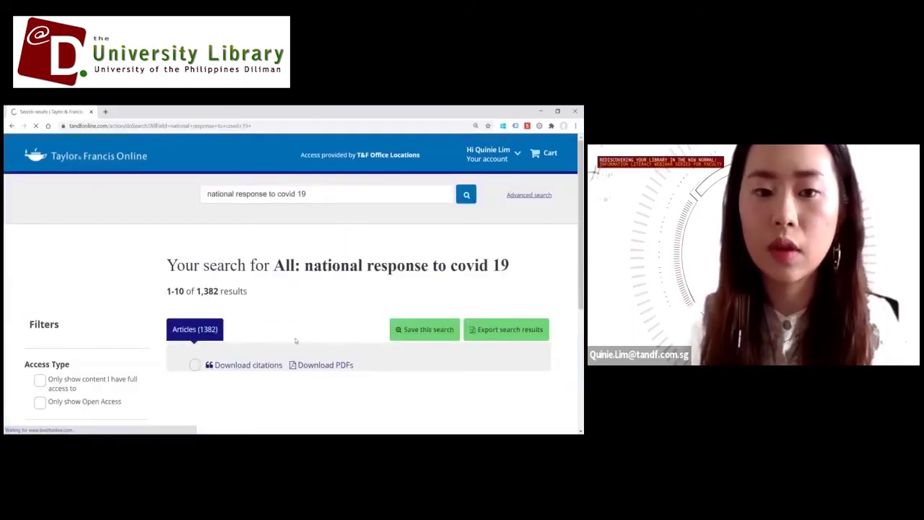
Open the Health Systems & Reform journal from the search results and subscribe to its new content alerts.
scroll(295, 340, "down", 2)
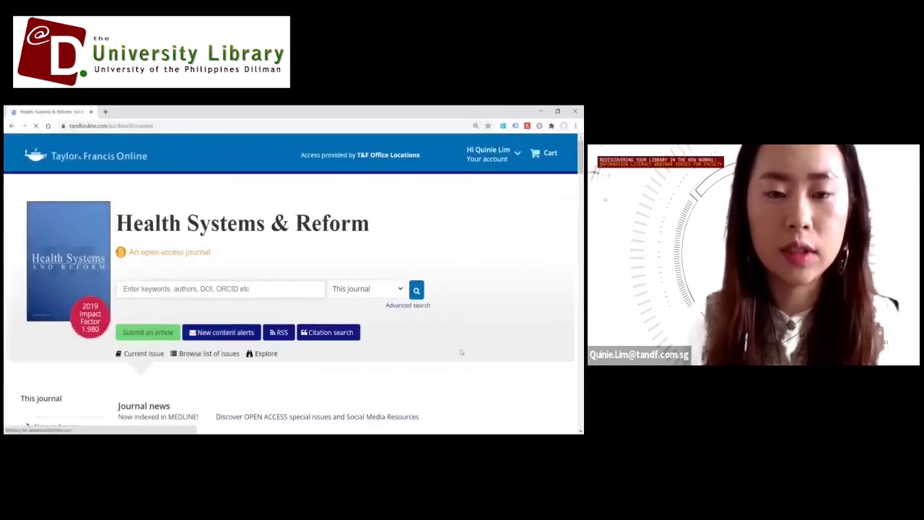
scroll(411, 335, "down", 1)
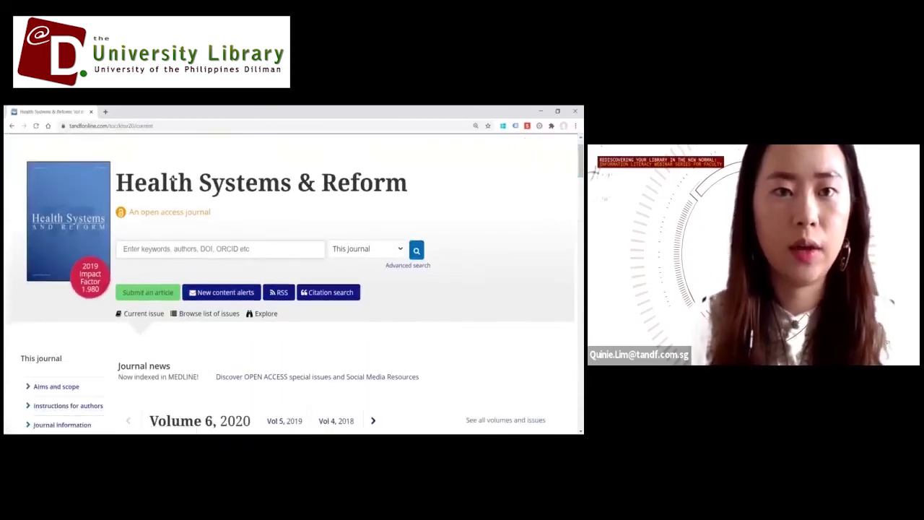
scroll(320, 219, "up", 1)
scroll(320, 220, "down", 1)
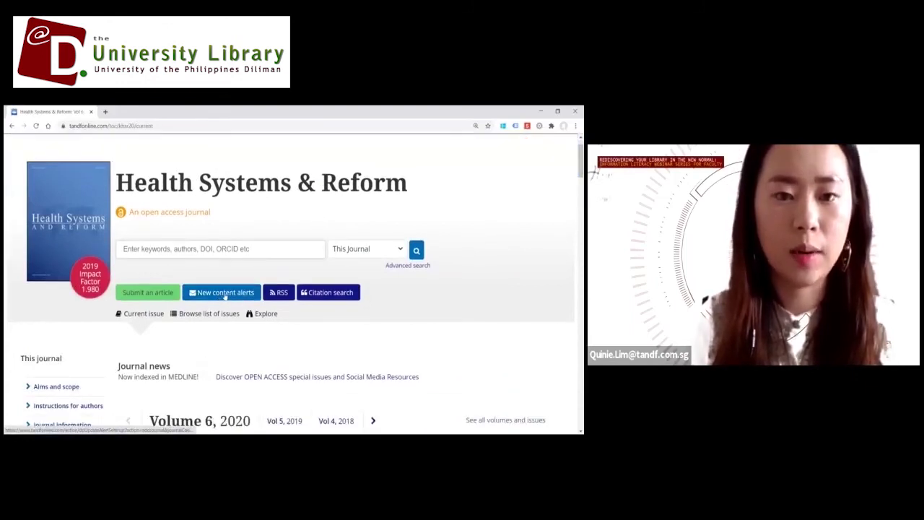
left_click(228, 295)
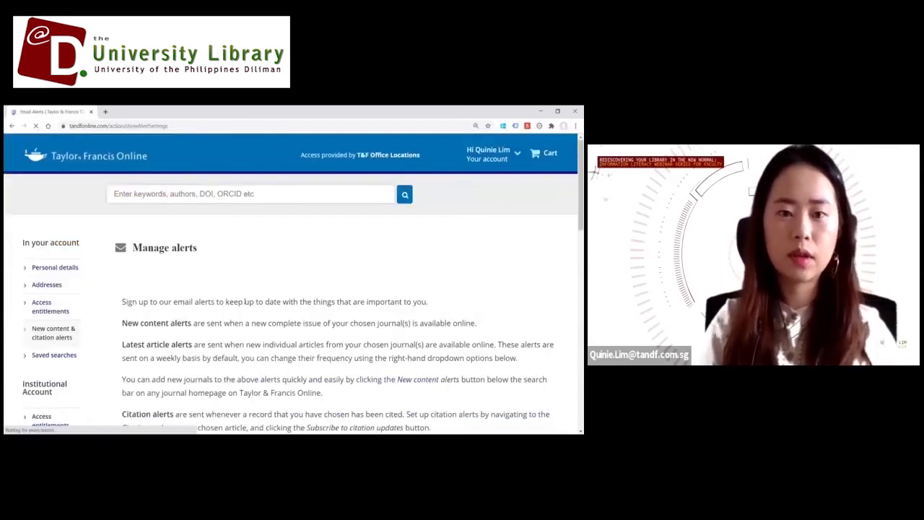
Review the new content alerts on the Manage alerts page and show the account options.
scroll(262, 265, "down", 5)
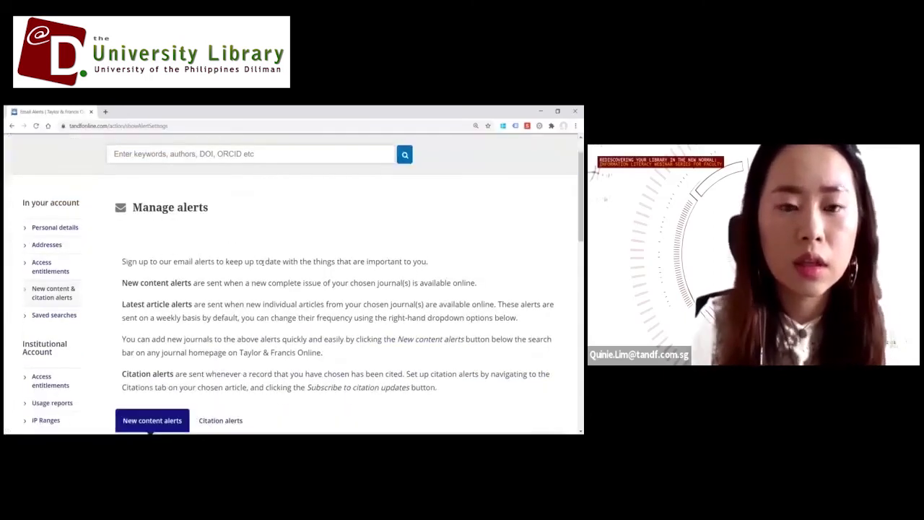
scroll(260, 283, "down", 1)
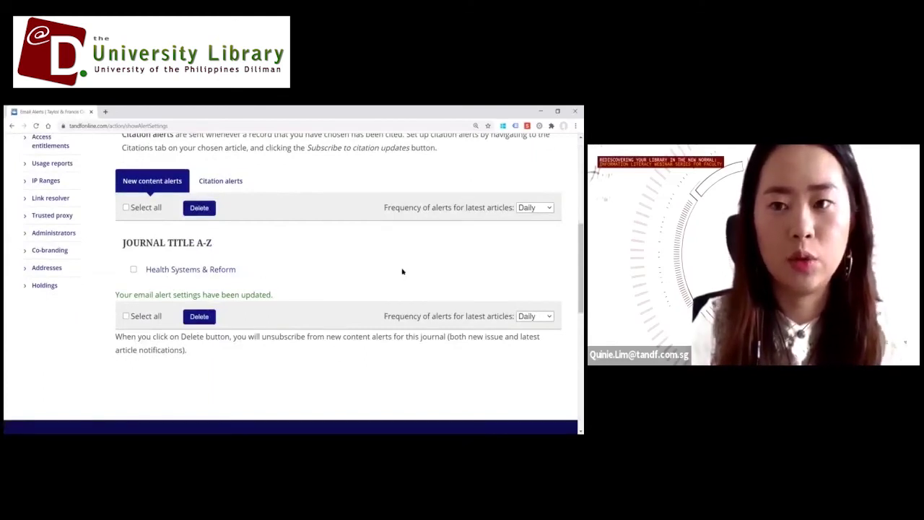
scroll(347, 273, "up", 3)
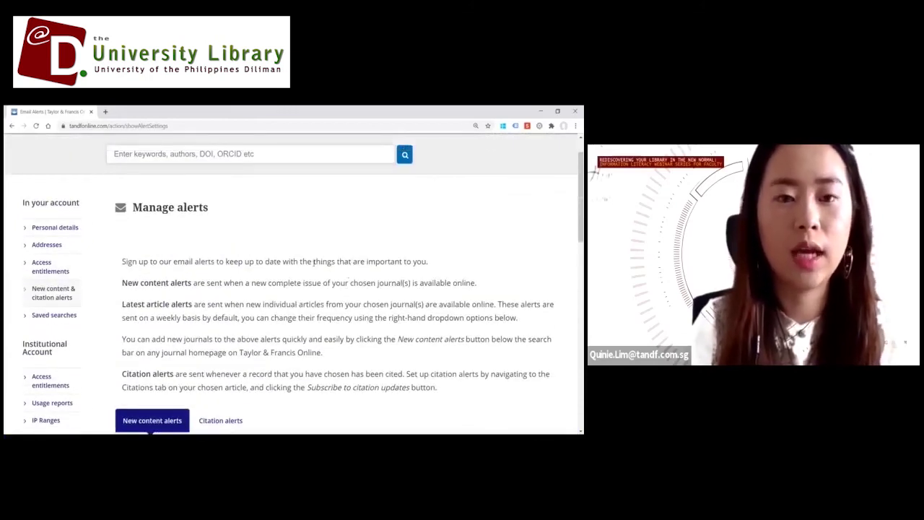
scroll(444, 237, "up", 1)
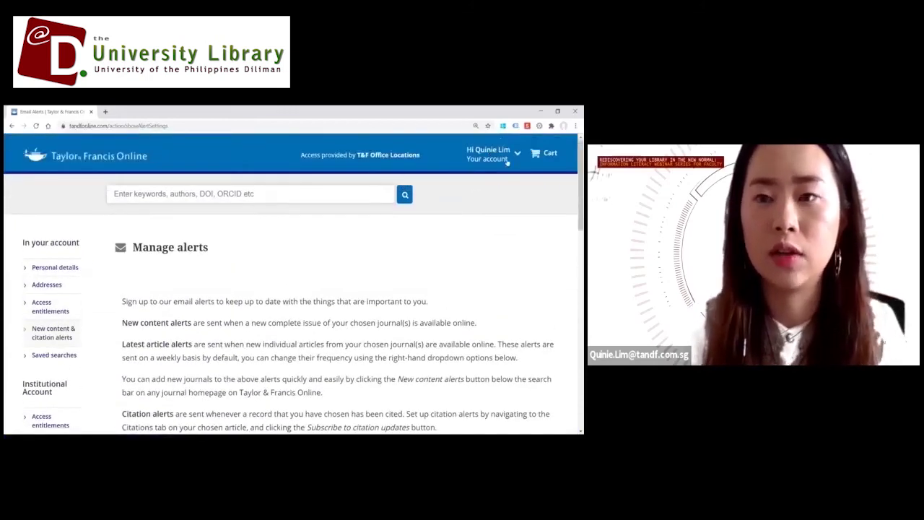
left_click(498, 159)
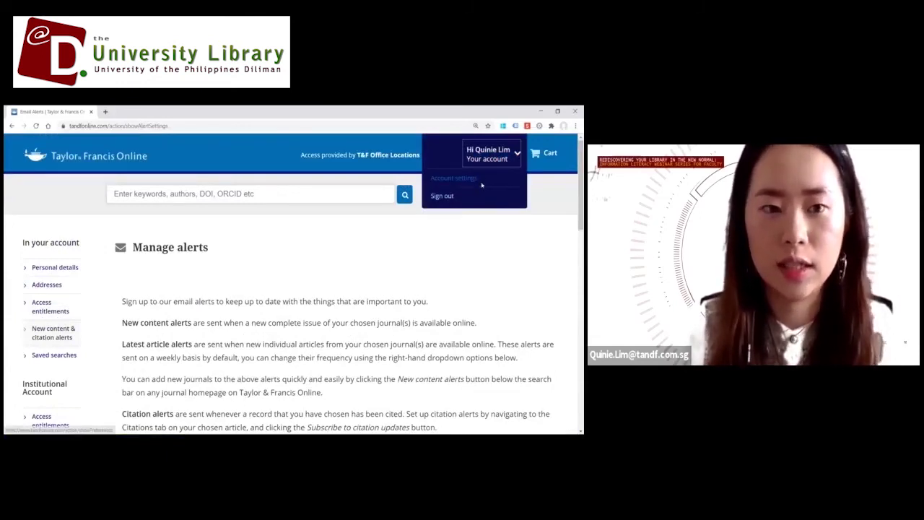
Return to the search results and open the article "National Response to COVID-19 in the Republic of Korea and Lessons Learned for Other Countries".
left_click(11, 126)
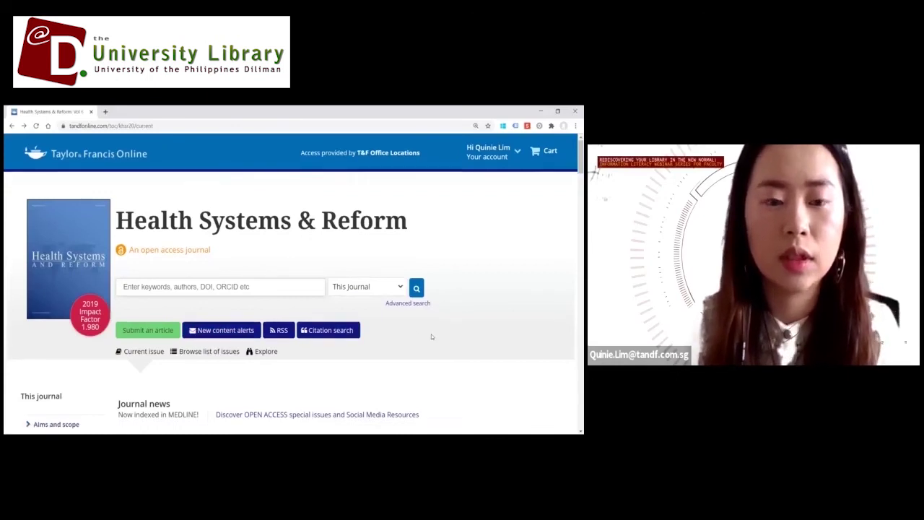
scroll(413, 335, "down", 3)
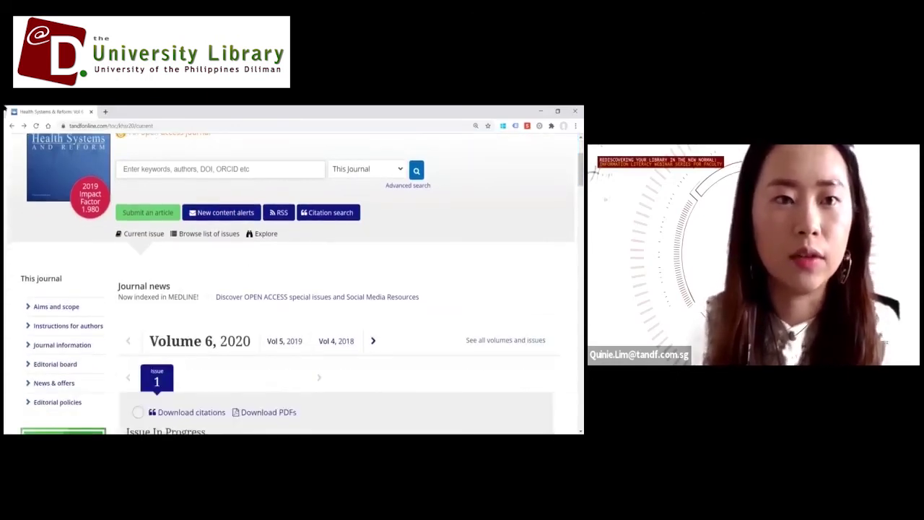
left_click(12, 125)
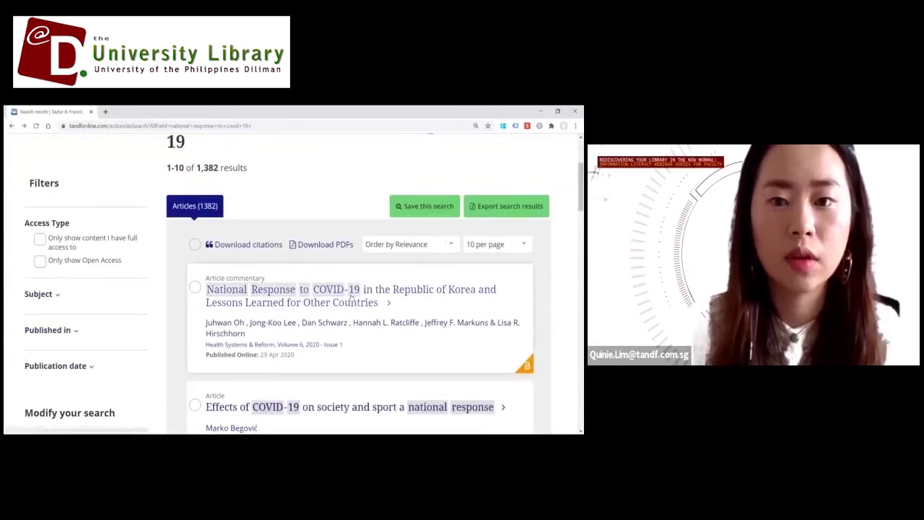
left_click(318, 286)
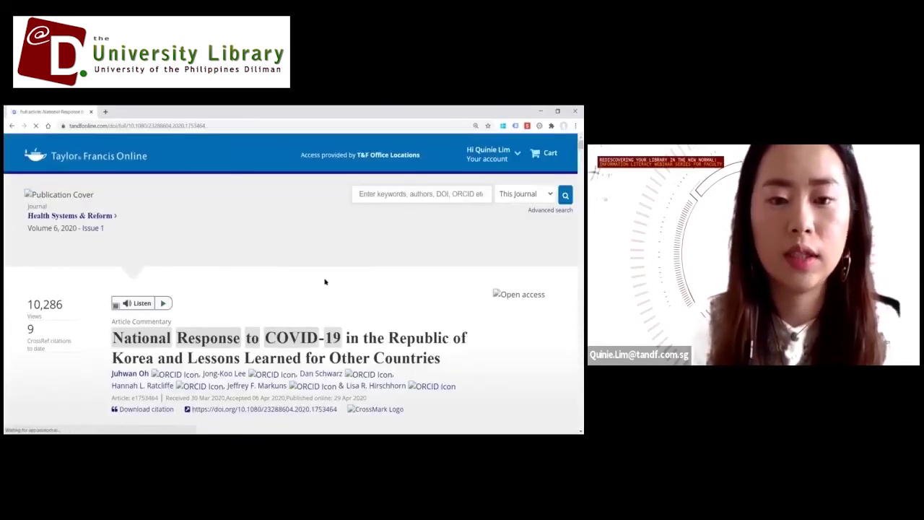
Show the citations of the Republic of Korea article and subscribe to its citation updates.
scroll(326, 282, "down", 2)
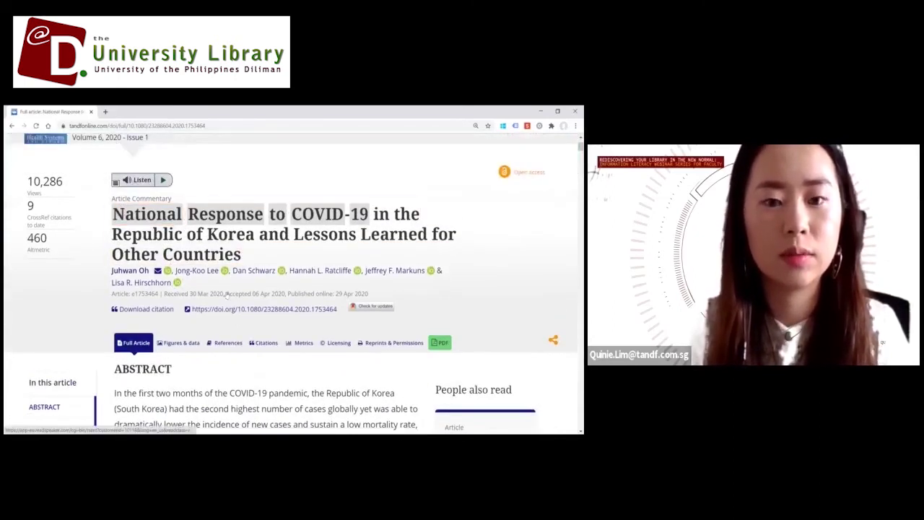
left_click(263, 343)
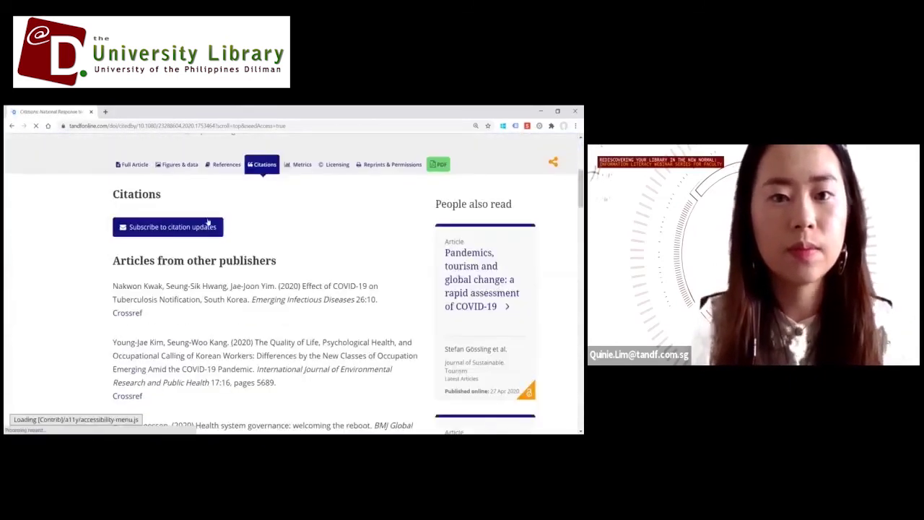
scroll(144, 224, "up", 3)
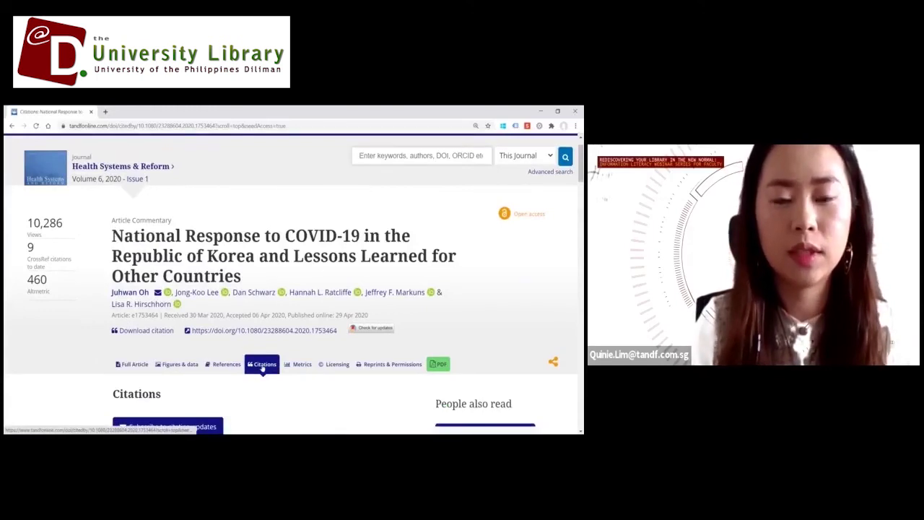
left_click(262, 367)
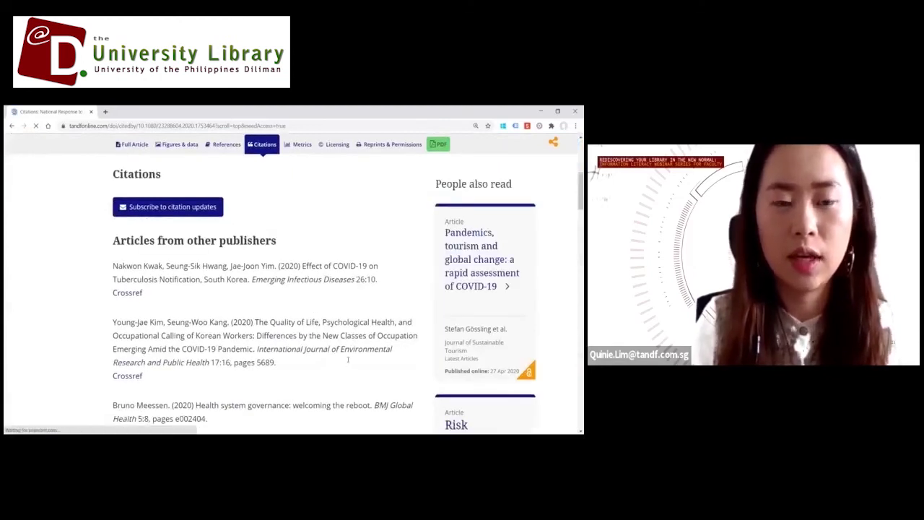
left_click(176, 209)
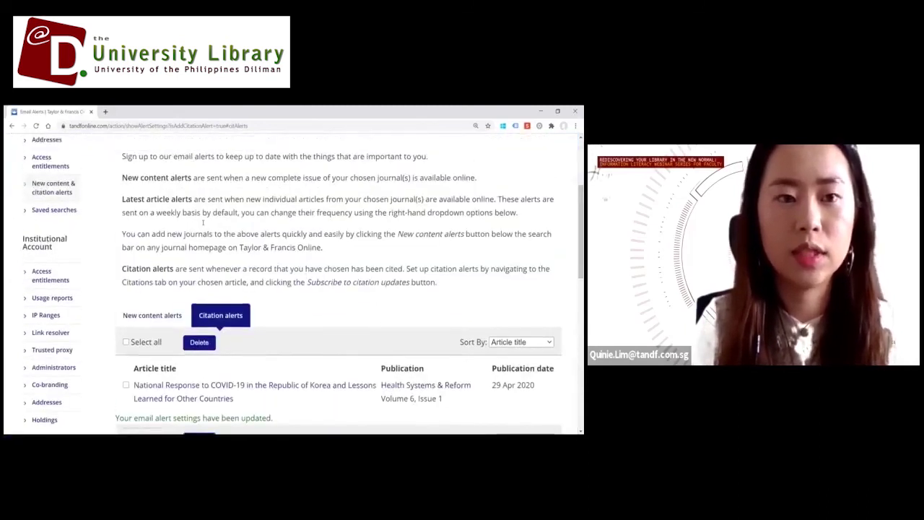
Examine the citation alerts on the Manage alerts page, including the article selection and sorting options.
scroll(203, 222, "up", 2)
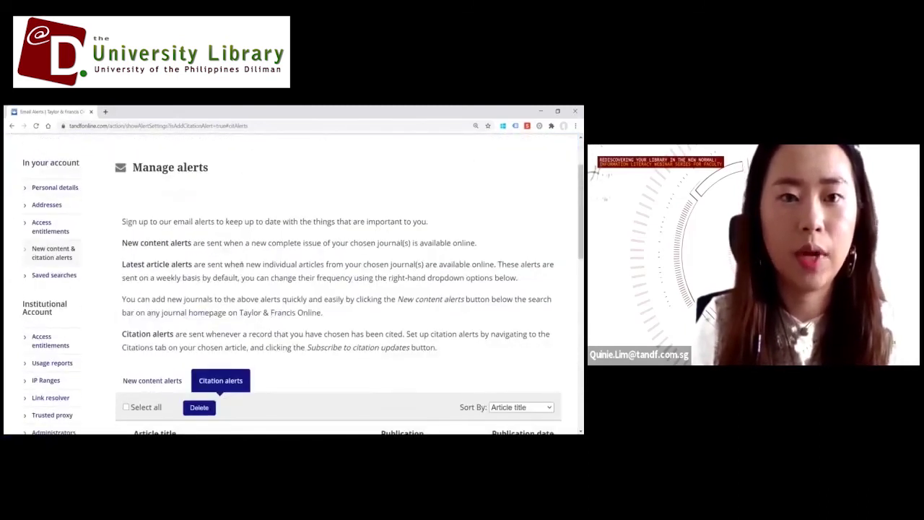
scroll(319, 264, "up", 2)
scroll(334, 263, "down", 5)
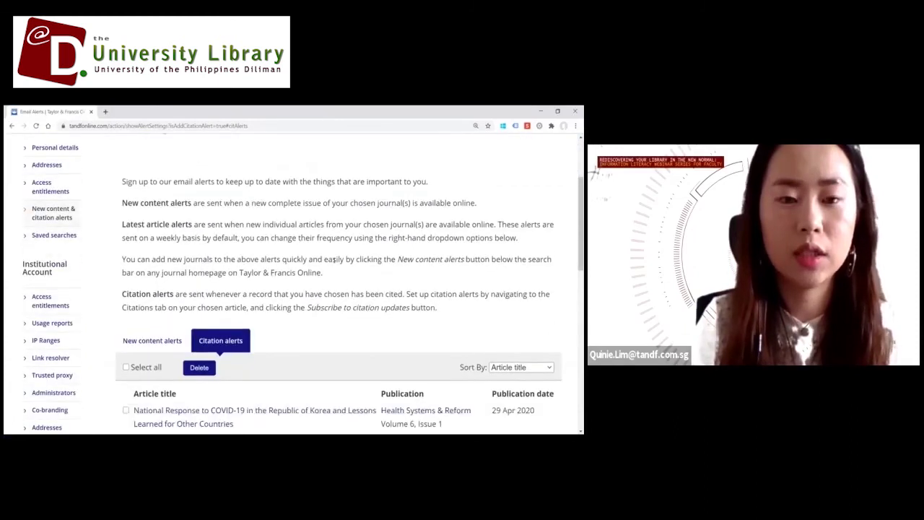
scroll(454, 275, "down", 1)
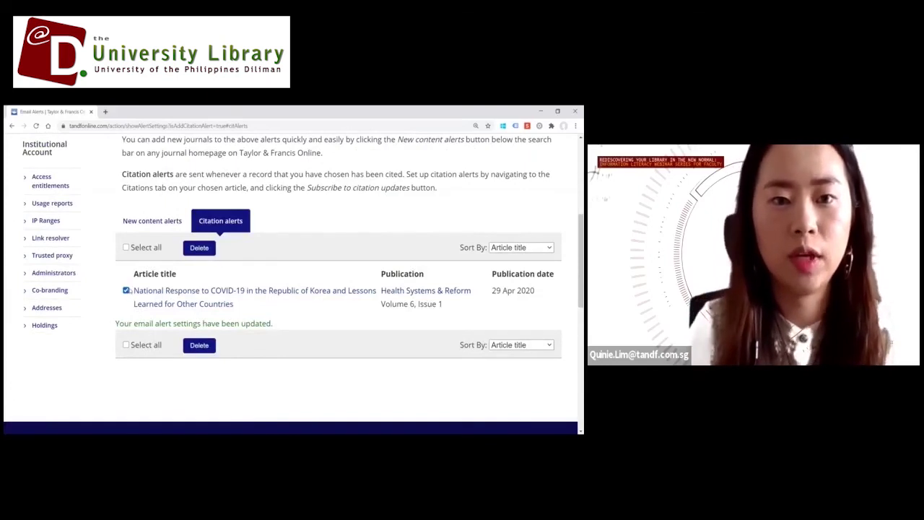
left_click(125, 290)
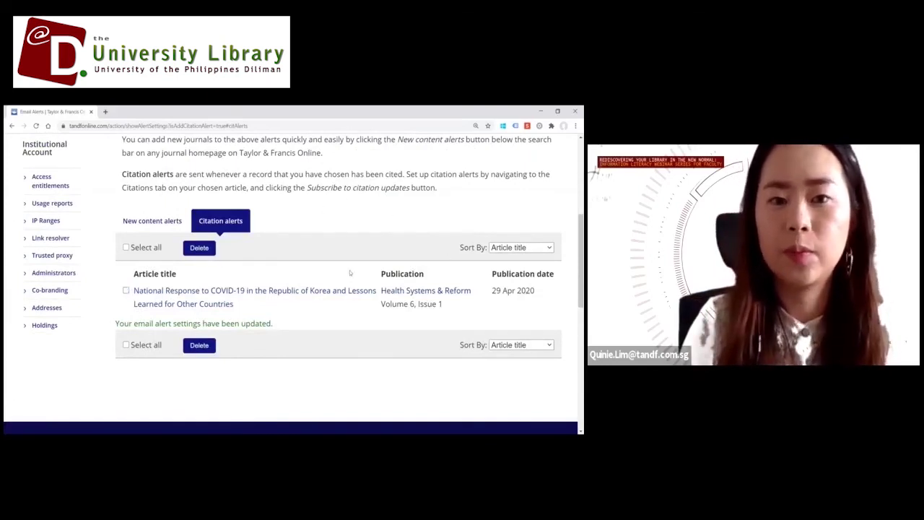
scroll(188, 256, "up", 3)
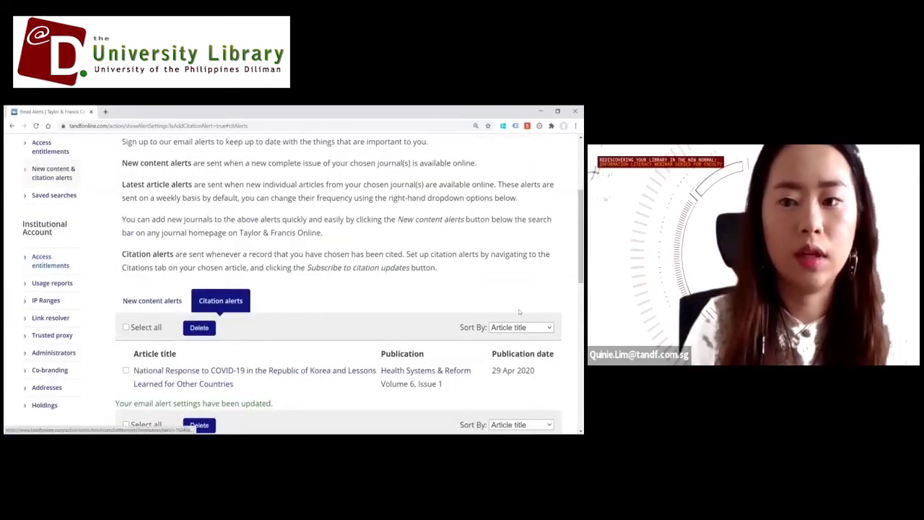
left_click(528, 328)
left_click(456, 291)
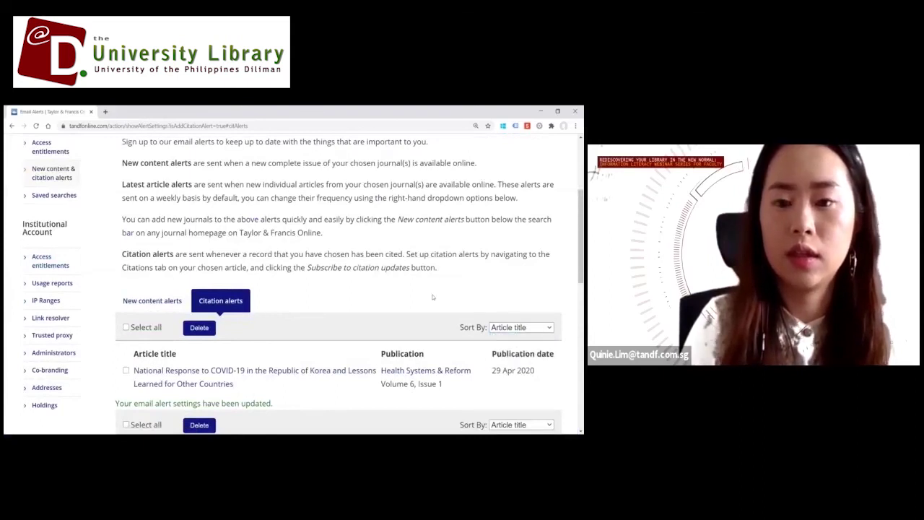
scroll(315, 311, "down", 4)
scroll(181, 260, "up", 4)
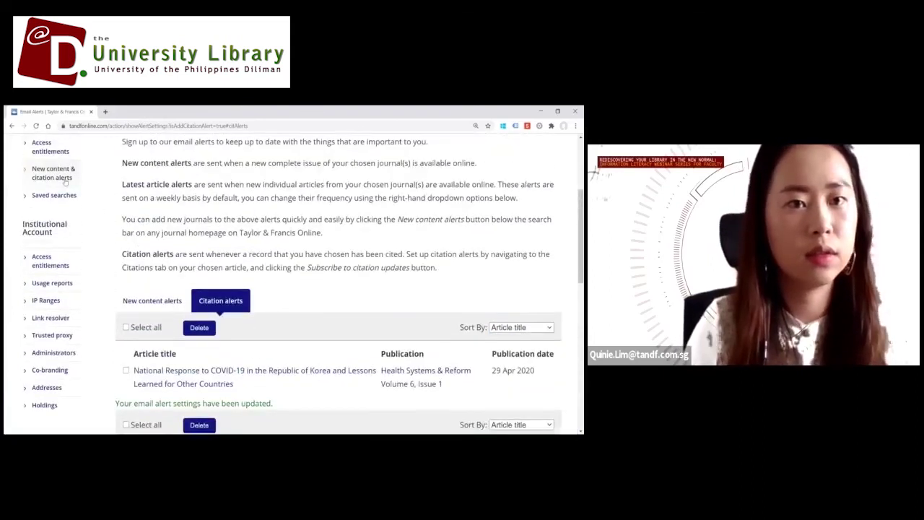
scroll(58, 217, "up", 1)
scroll(179, 279, "down", 1)
scroll(216, 217, "up", 2)
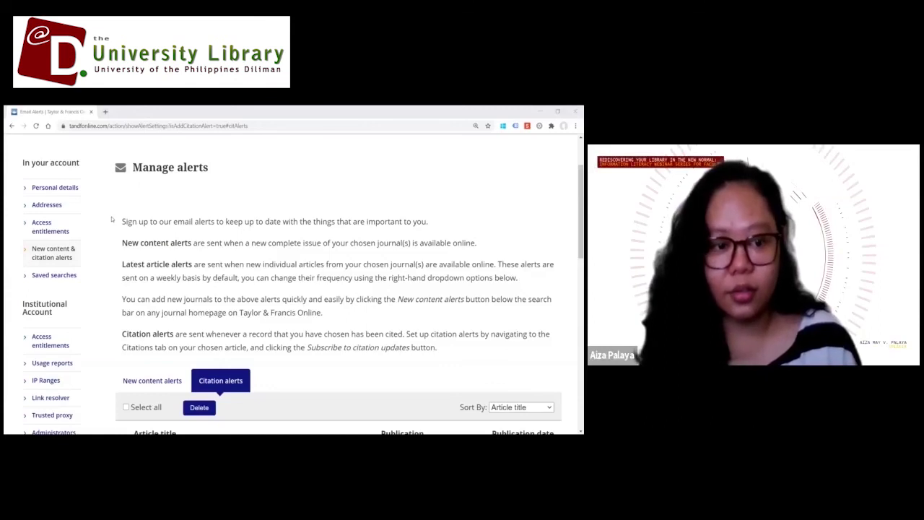
Return to the Taylor & Francis Online home page and search for "national response to covid 19".
scroll(221, 263, "up", 2)
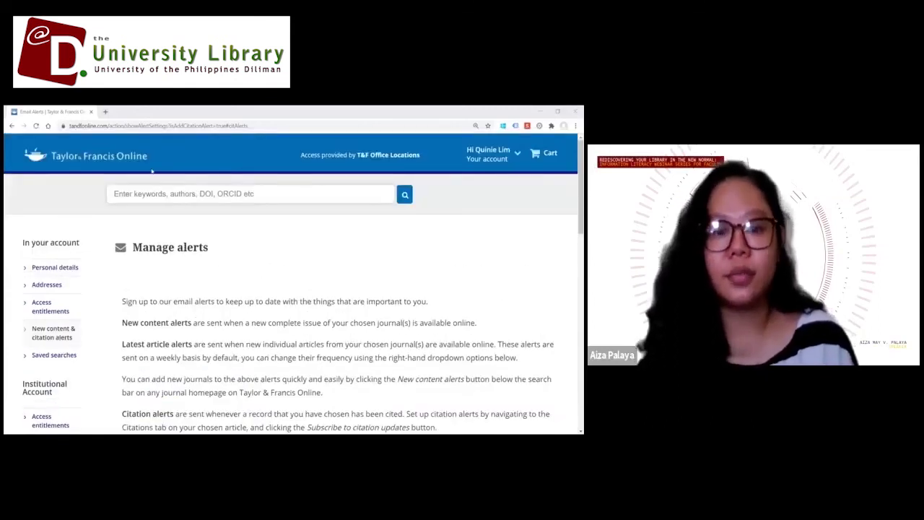
left_click(112, 162)
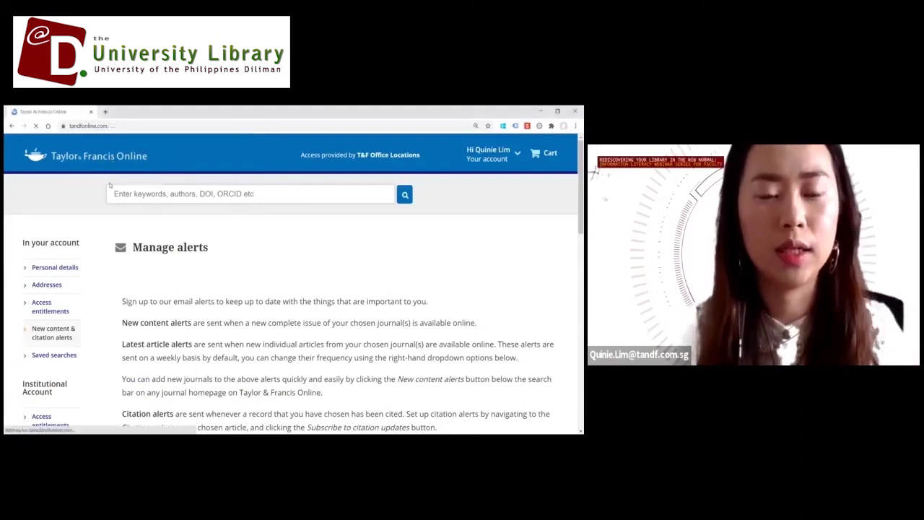
scroll(295, 284, "down", 1)
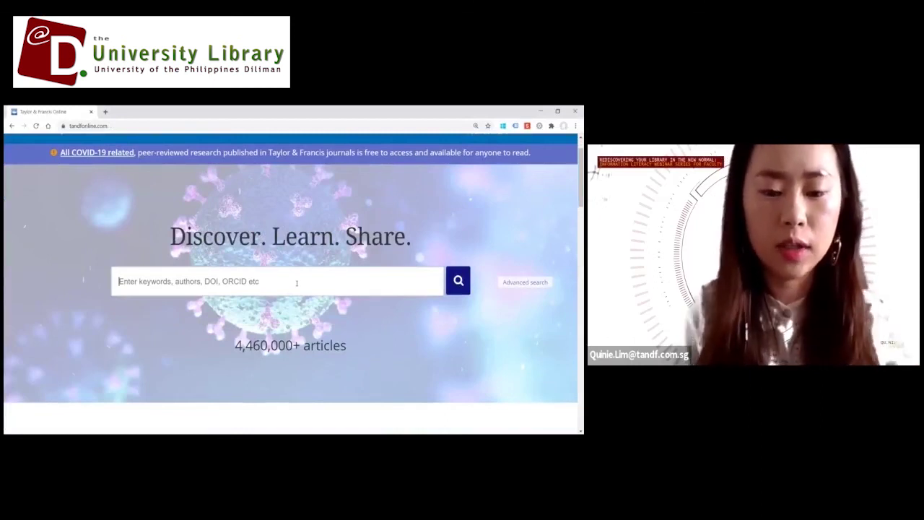
left_click(296, 283)
type("national")
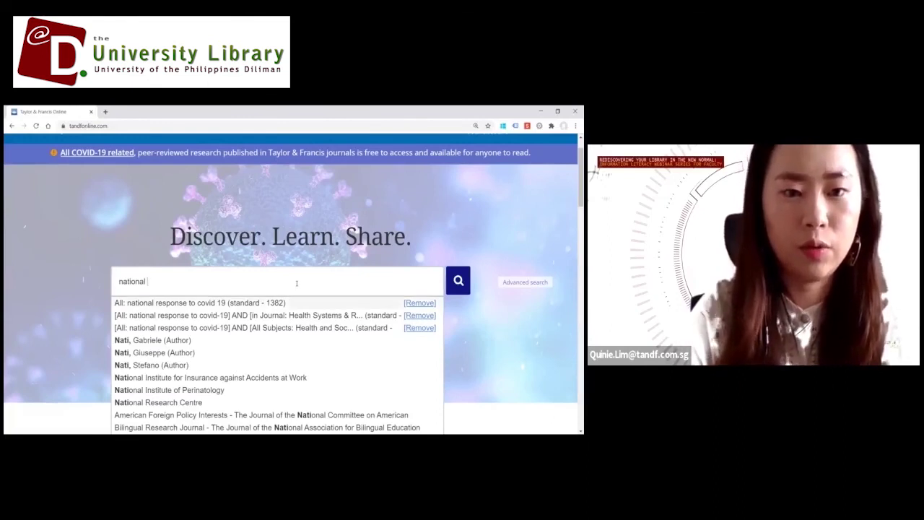
type(" response to covid 19")
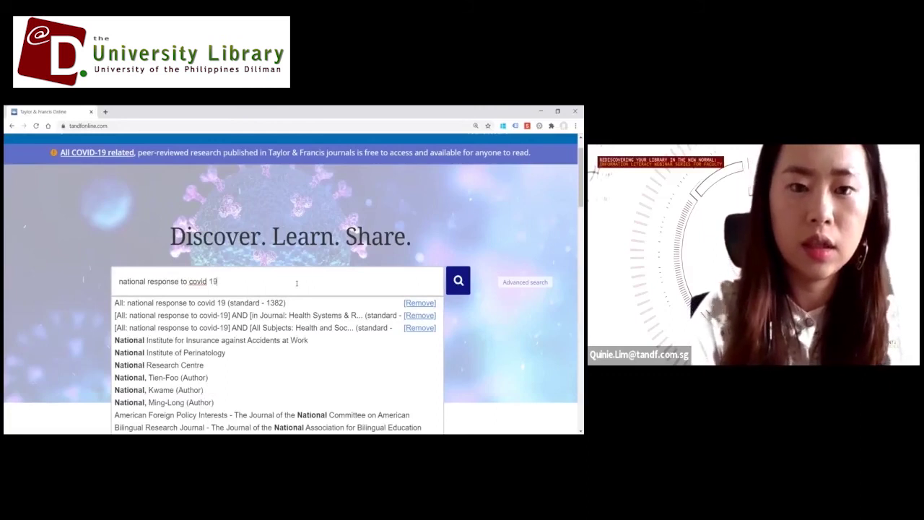
key("Return")
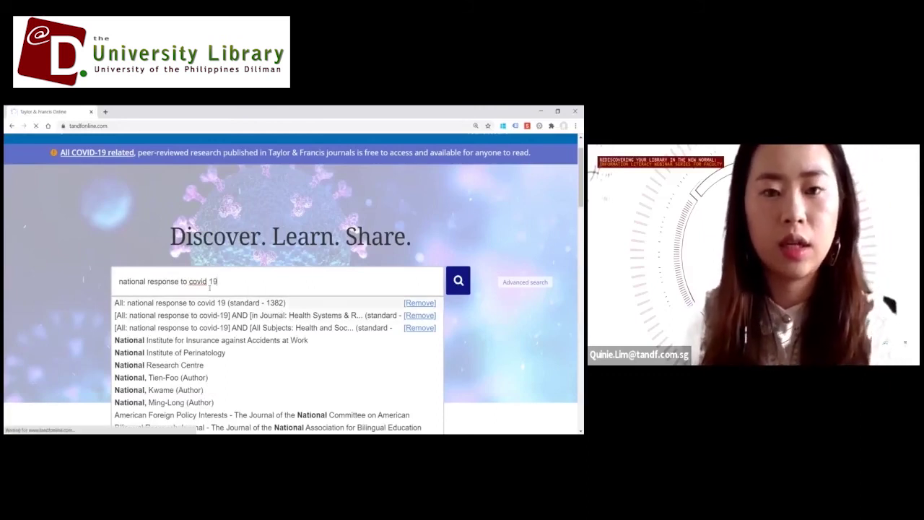
left_click(456, 285)
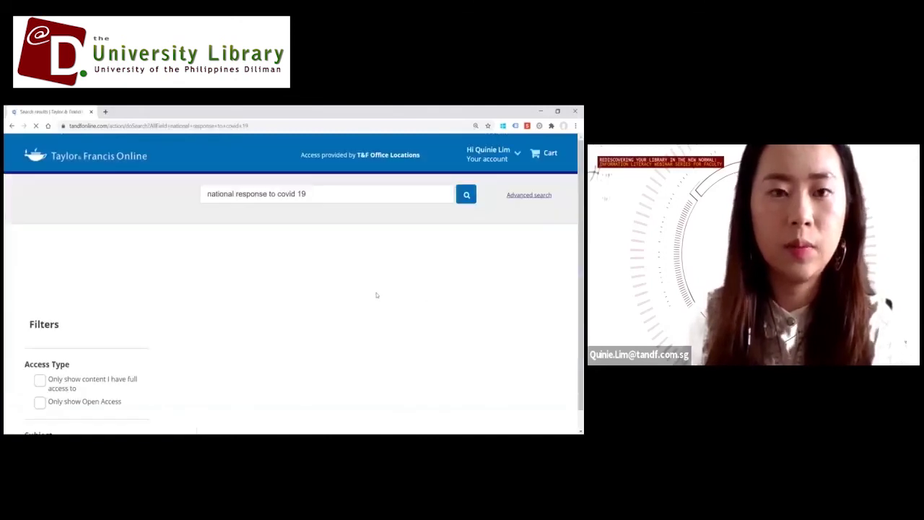
Restrict the search results to Open Access content only.
scroll(318, 293, "down", 3)
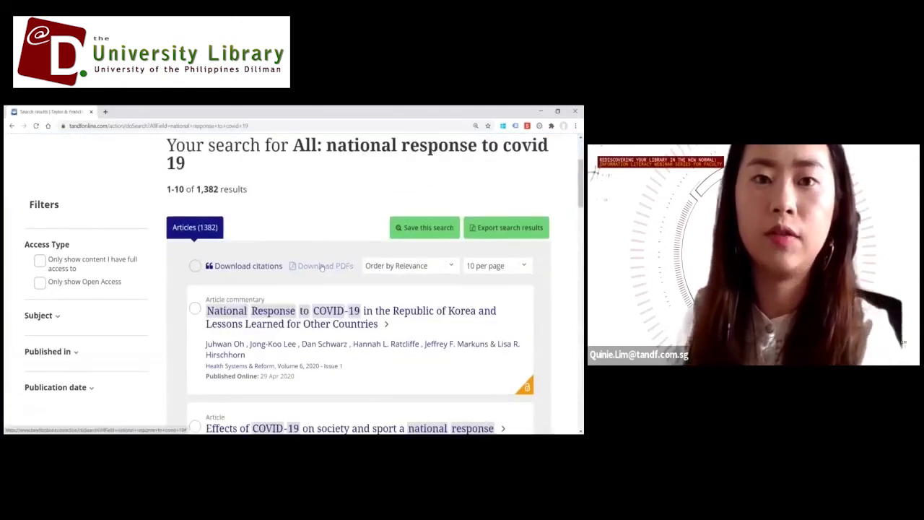
scroll(318, 268, "up", 1)
scroll(317, 268, "down", 3)
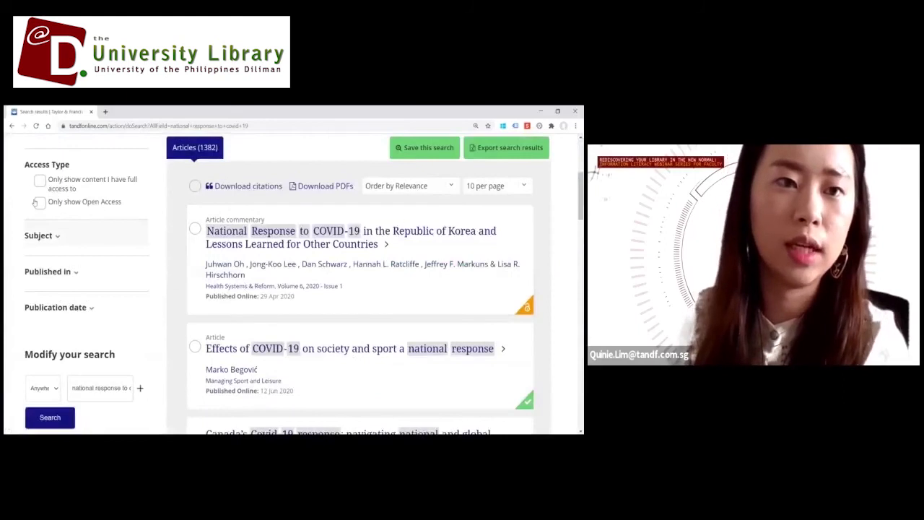
left_click(41, 202)
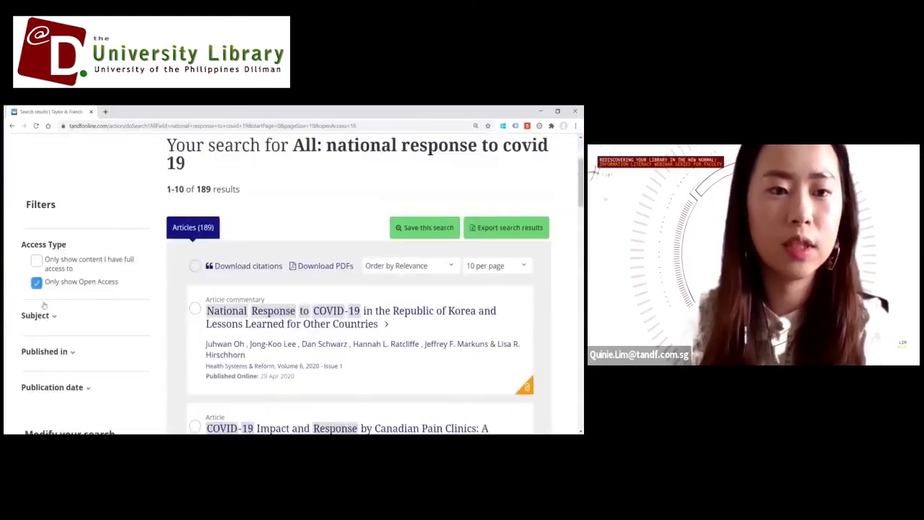
Filter the results by the subject Health and Social Care and the journal Health Systems & Reform.
left_click(43, 316)
scroll(99, 284, "down", 4)
left_click(53, 261)
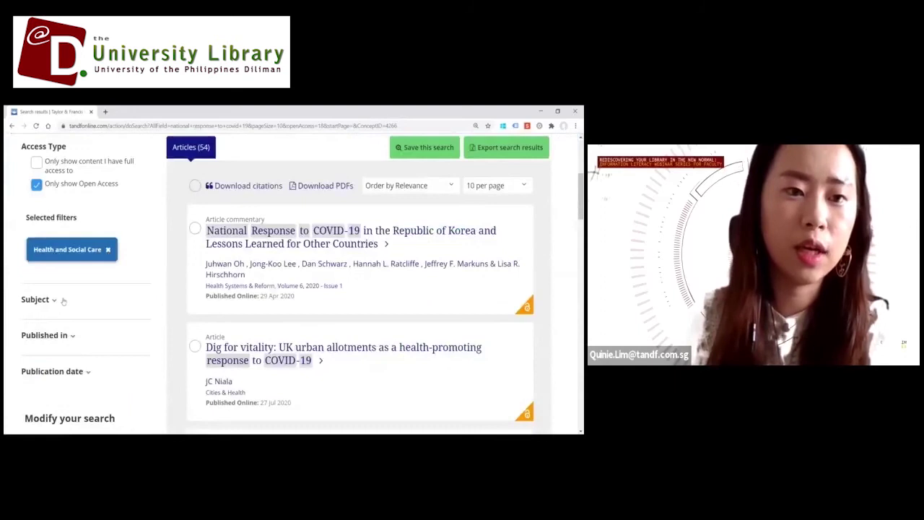
left_click(57, 330)
scroll(72, 303, "down", 2)
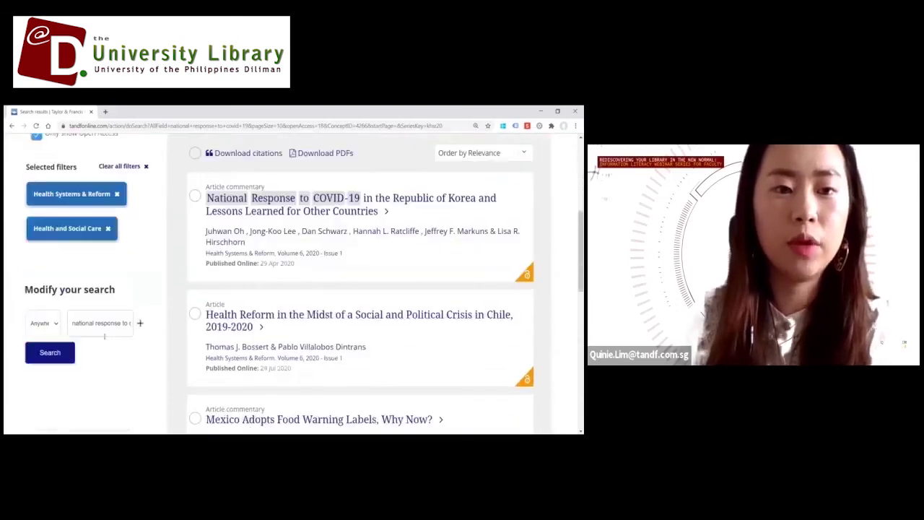
Save the filtered search as "national response to covid 19" with a Daily alert frequency and close the dialog.
scroll(396, 211, "up", 2)
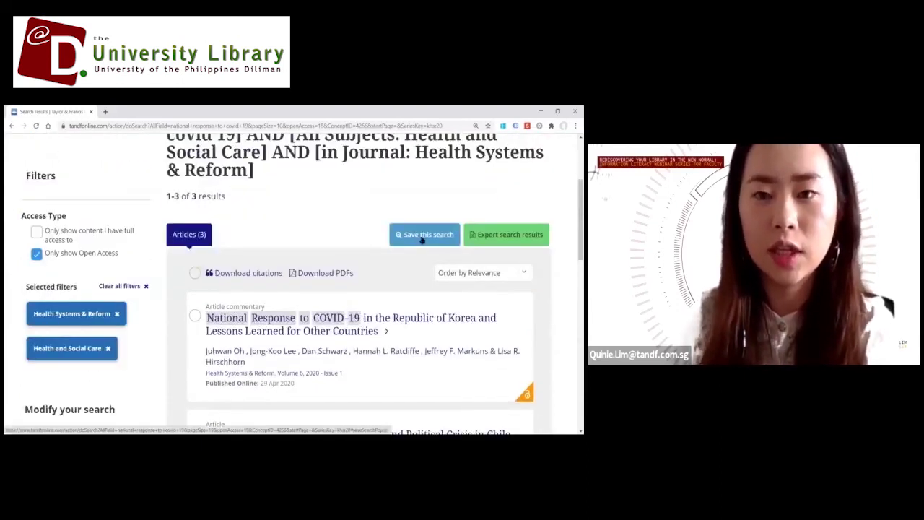
left_click(423, 234)
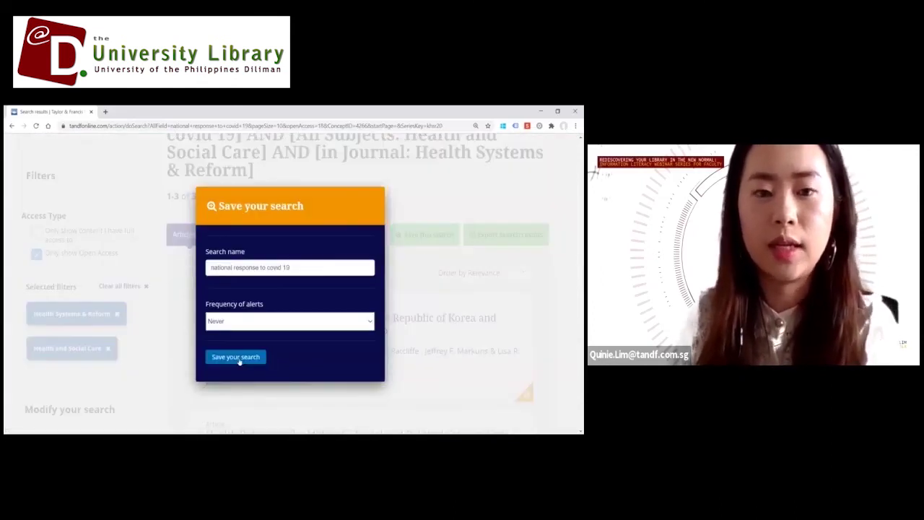
left_click(277, 321)
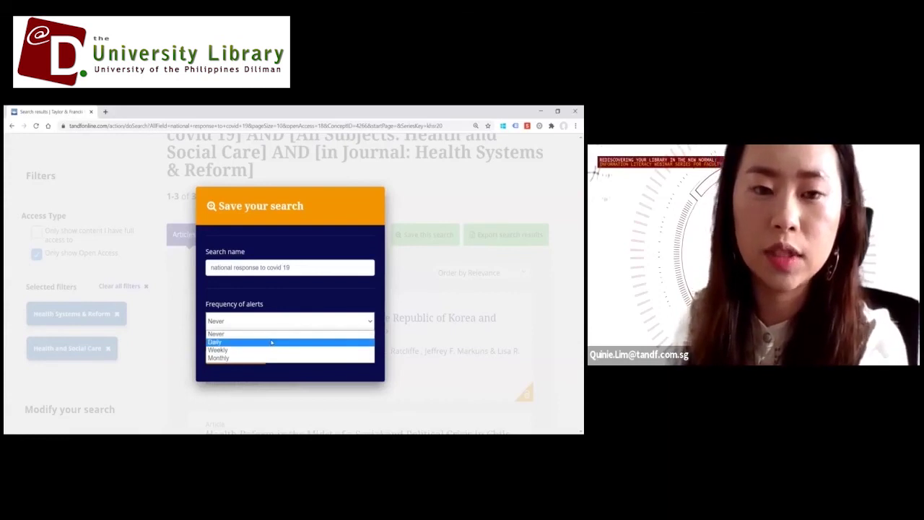
left_click(271, 342)
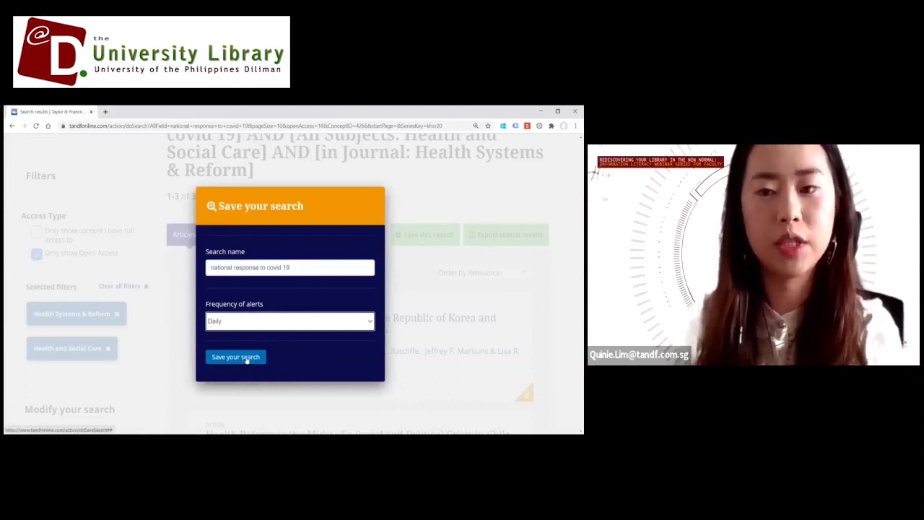
left_click(262, 361)
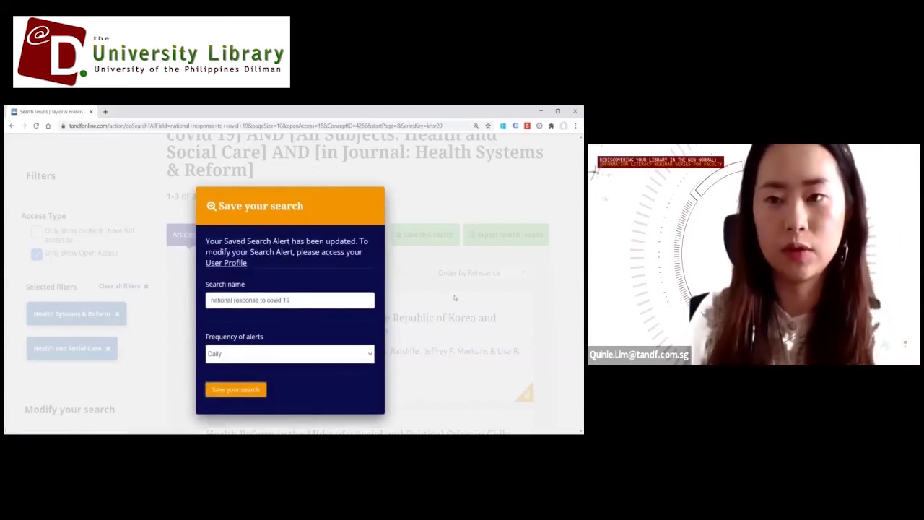
left_click(531, 307)
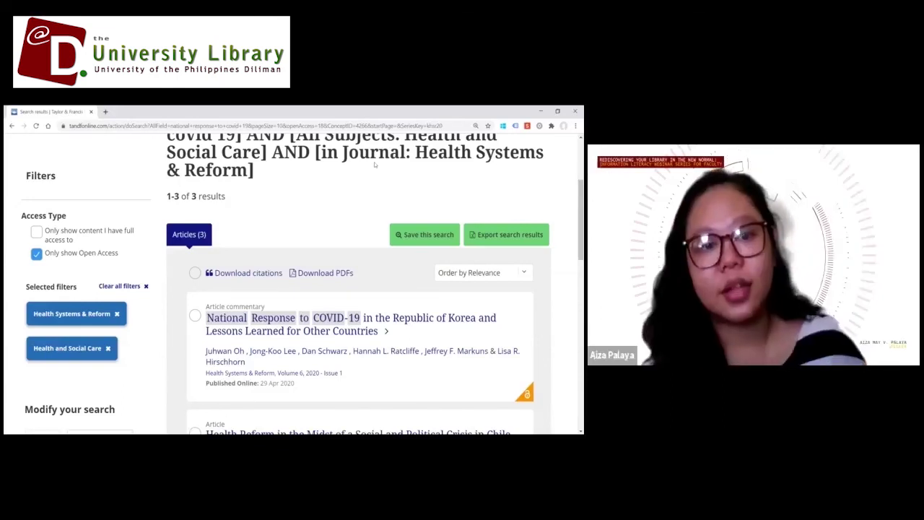
Sign out of the Taylor & Francis Online account.
scroll(303, 253, "up", 4)
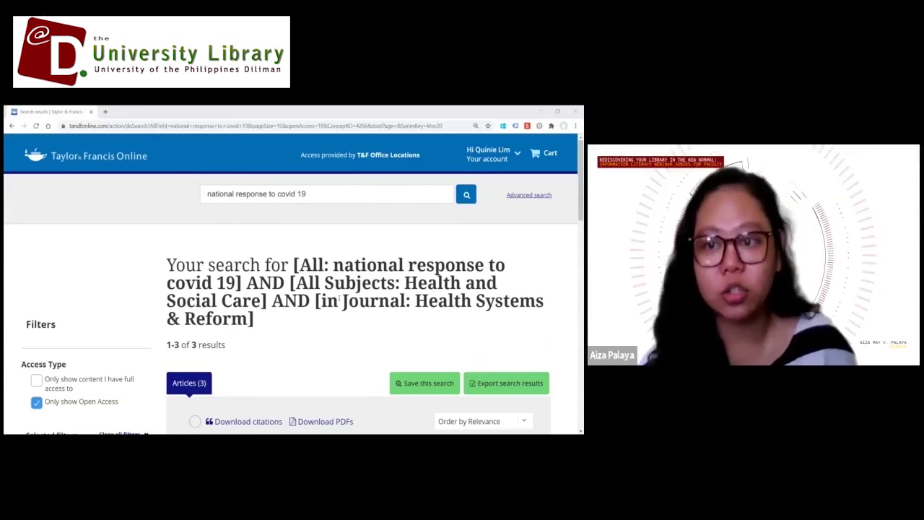
left_click(514, 155)
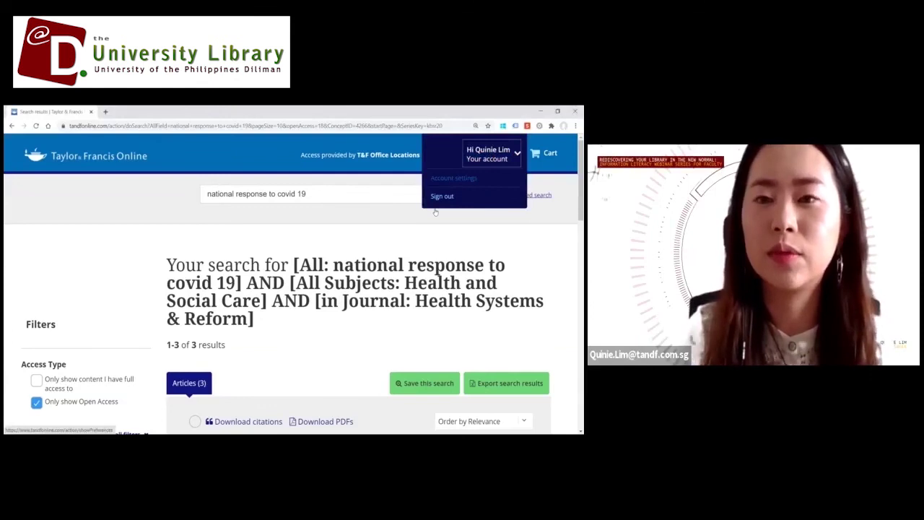
left_click(453, 177)
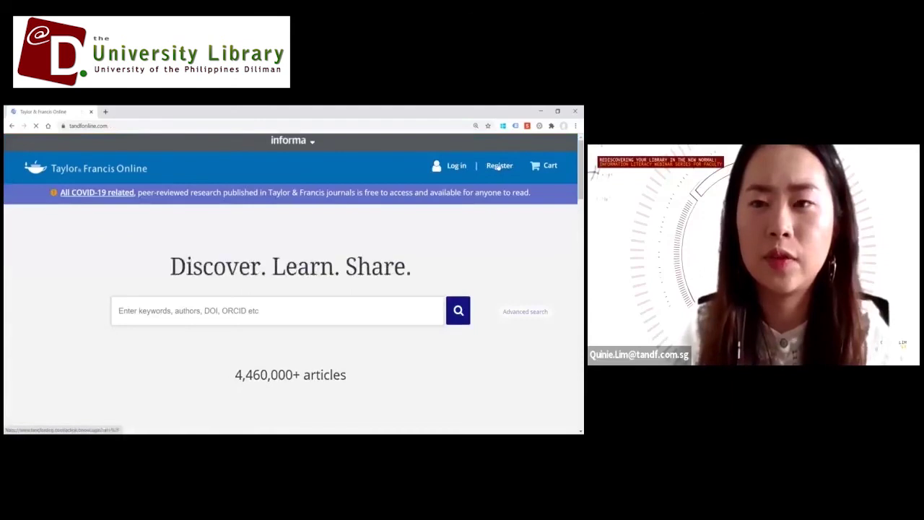
Open the registration page for new accounts and examine the fields of its form.
left_click(501, 167)
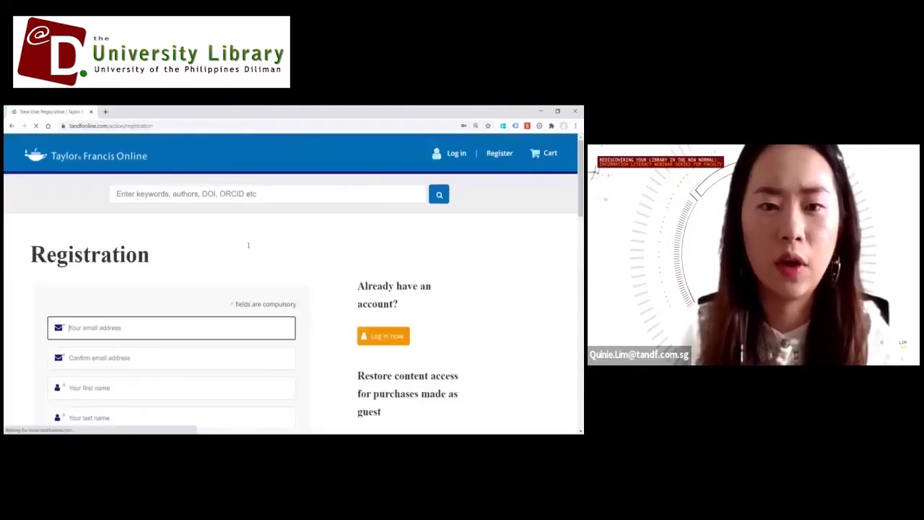
scroll(289, 233, "down", 2)
scroll(288, 233, "down", 6)
scroll(292, 234, "up", 5)
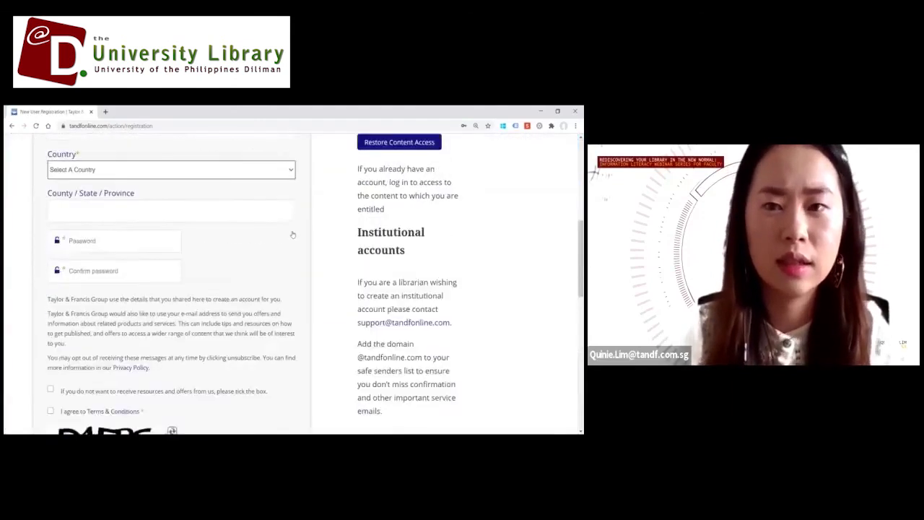
scroll(300, 235, "up", 5)
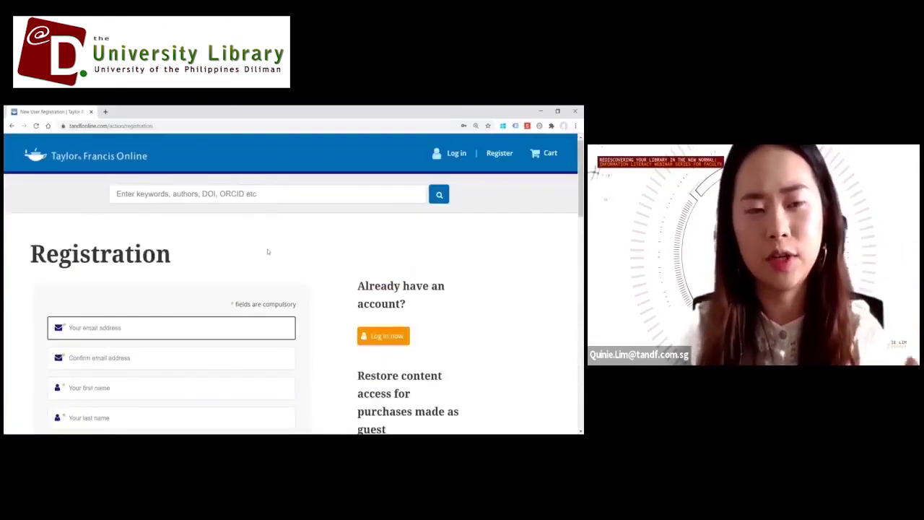
scroll(313, 248, "down", 2)
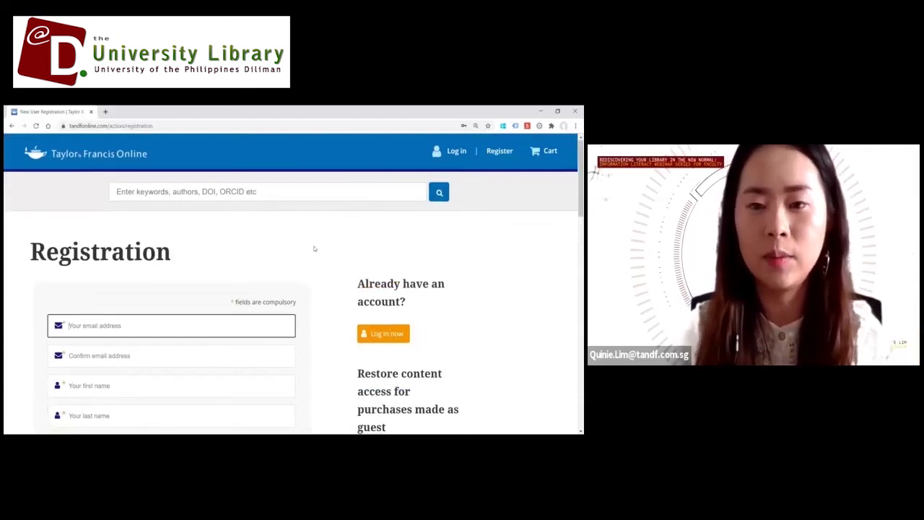
Show the log-in options for existing accounts and view the Shibboleth institutional sign-in list.
left_click(380, 216)
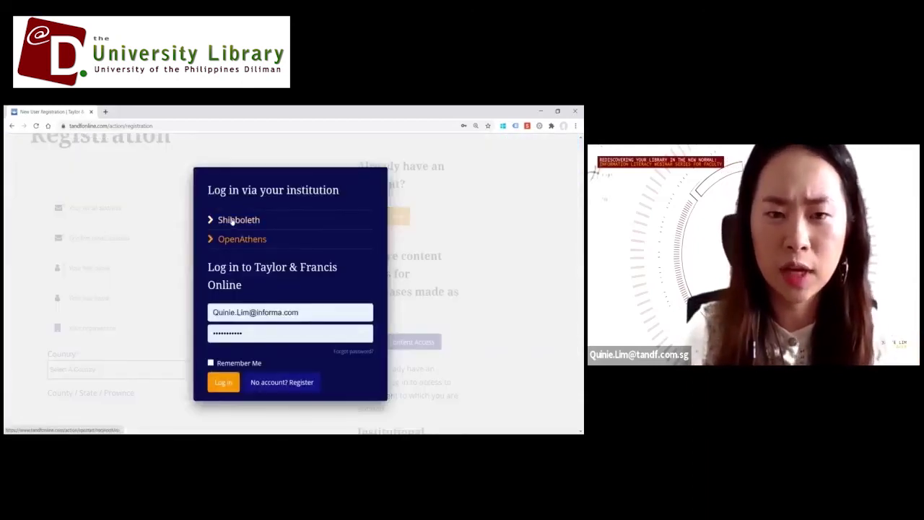
left_click(231, 220)
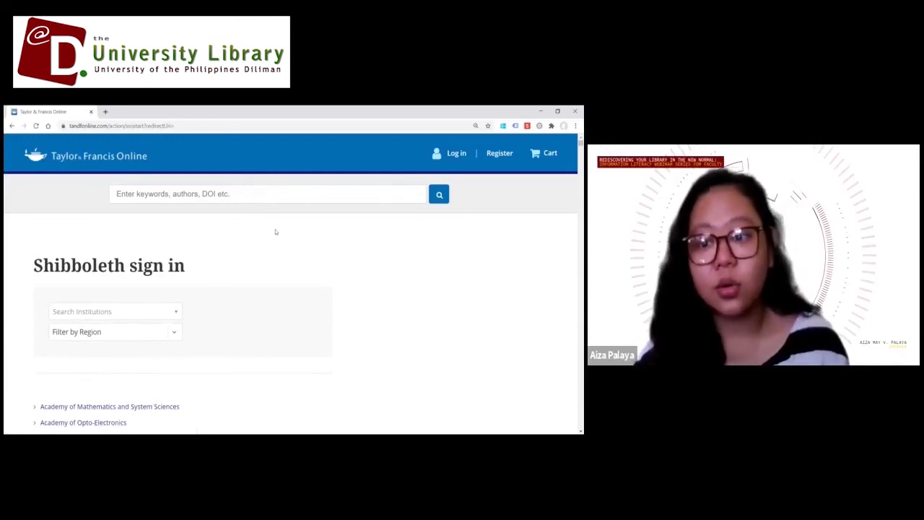
scroll(290, 288, "down", 2)
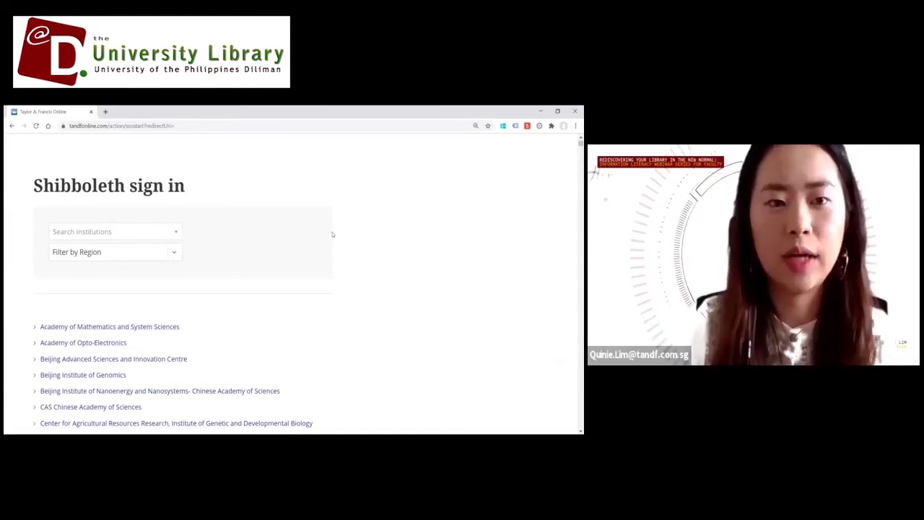
scroll(298, 262, "up", 2)
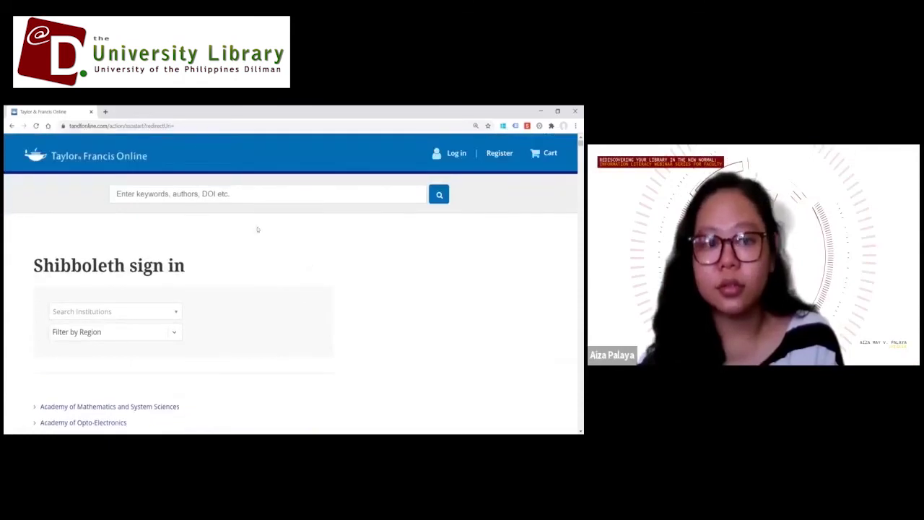
Open the log-in page and review the institutional and personal account log-in options.
left_click(457, 155)
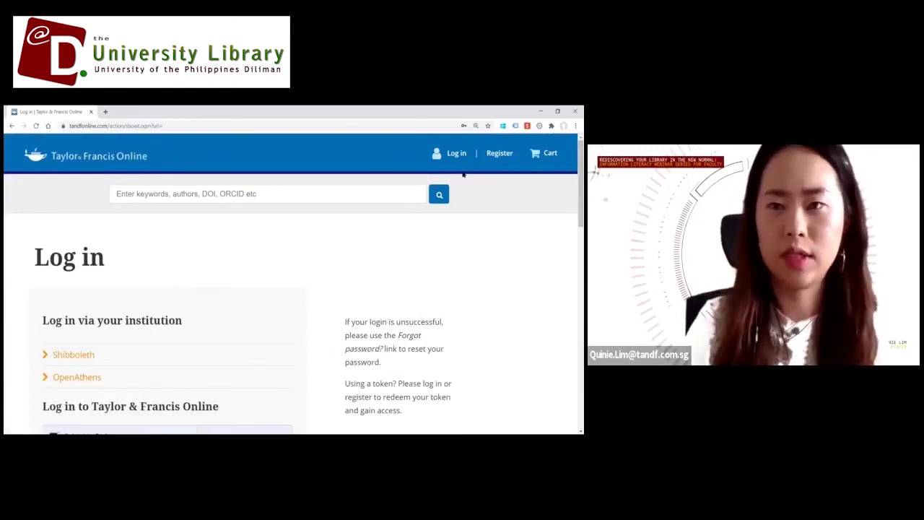
left_click(459, 156)
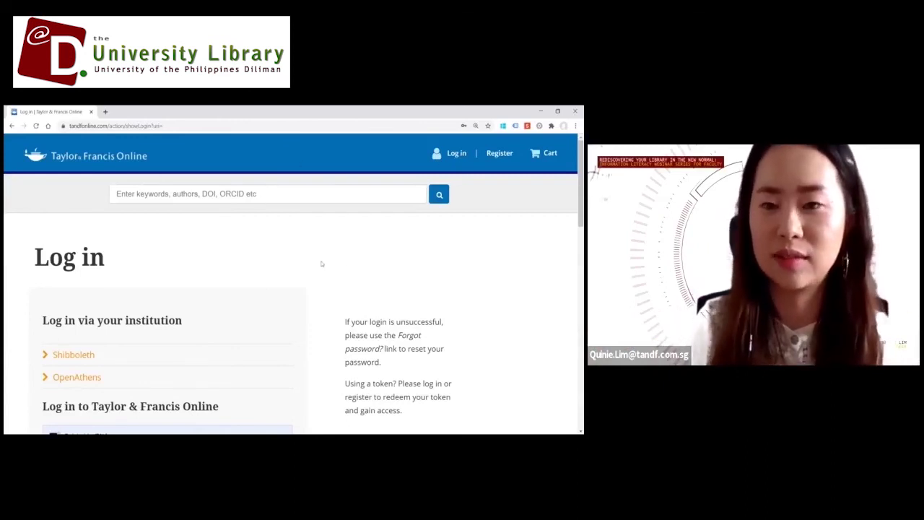
scroll(298, 263, "down", 1)
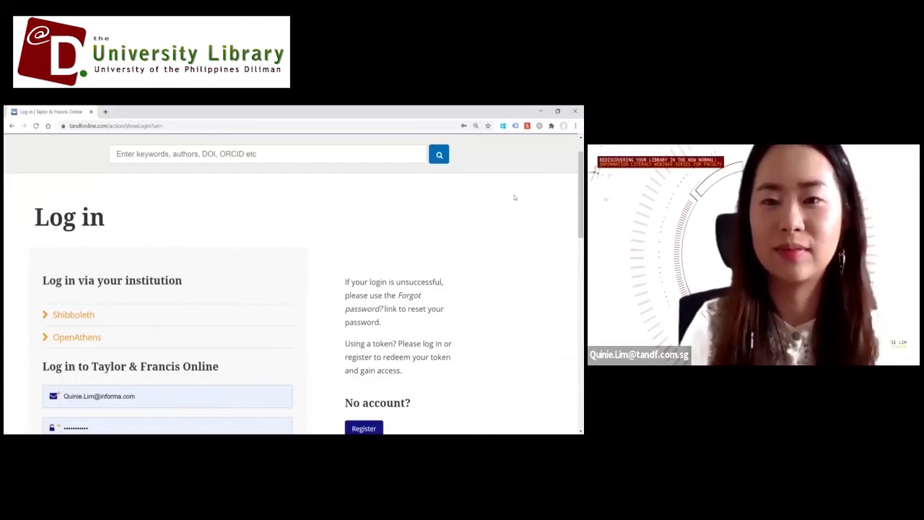
scroll(514, 197, "up", 1)
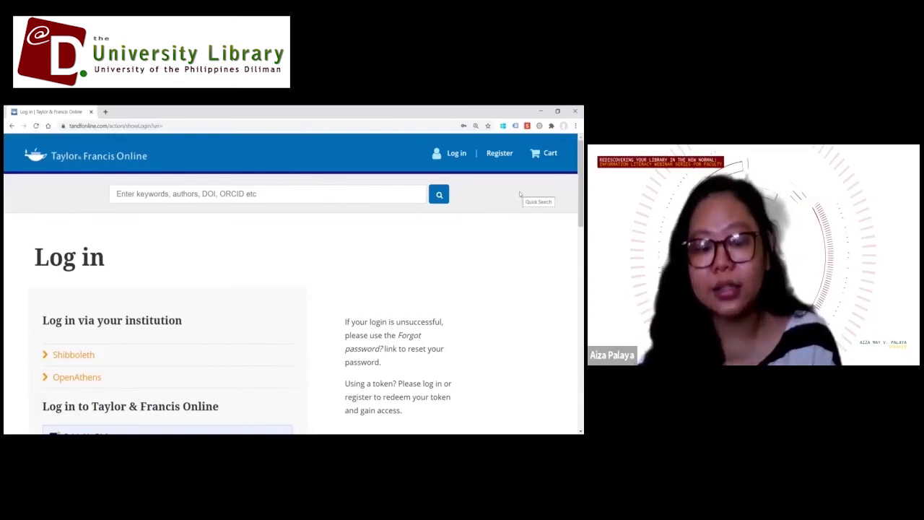
scroll(216, 274, "down", 2)
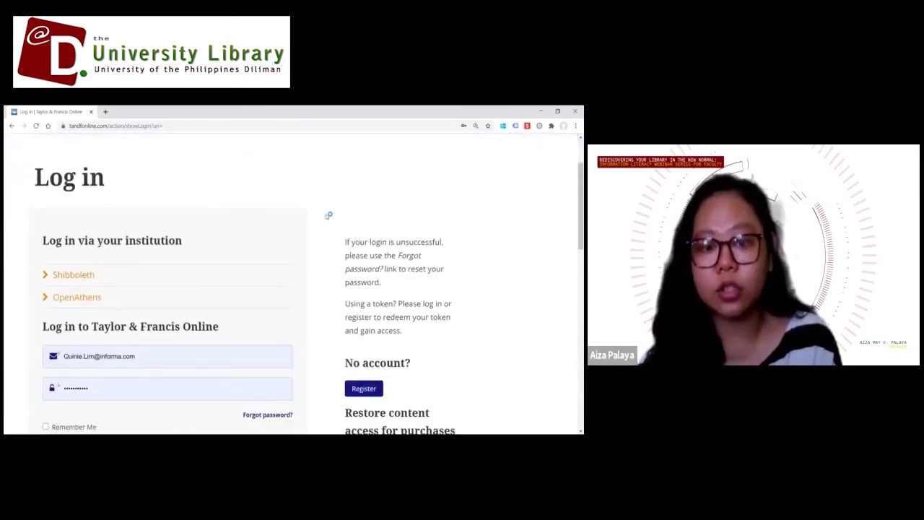
scroll(328, 215, "down", 1)
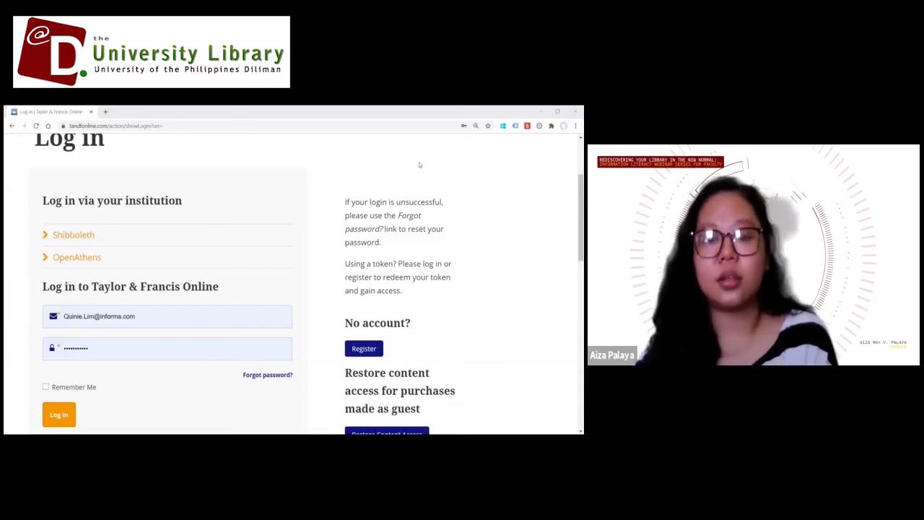
Switch to the PowerPoint presentation with the closing "Thank you" slide.
left_click(294, 436)
key("alt+Tab")
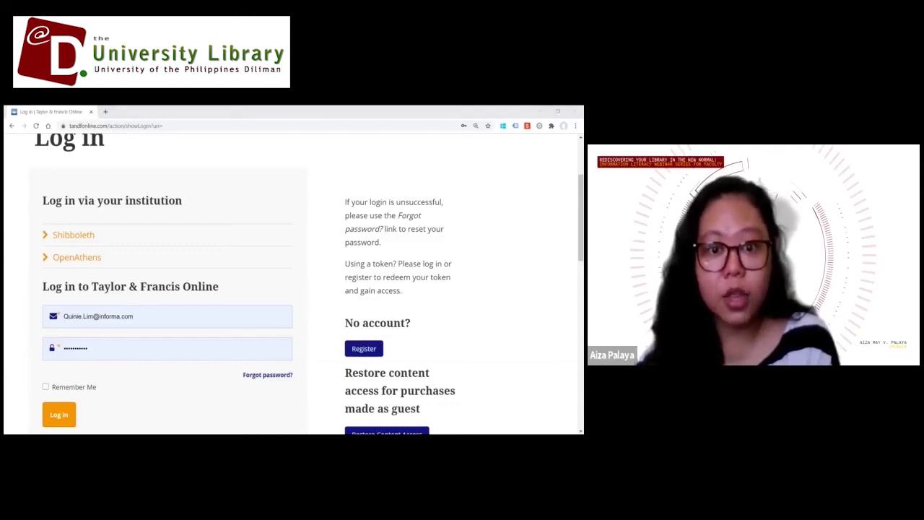
key("alt+Tab")
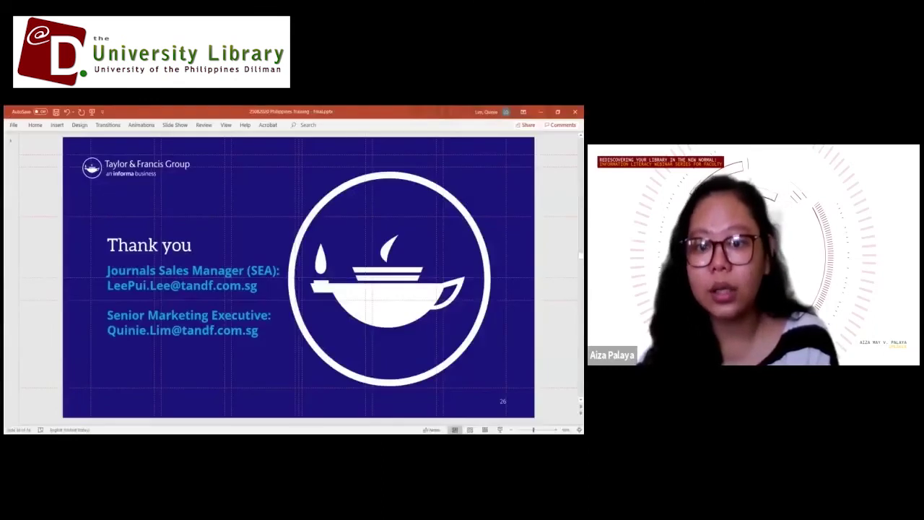